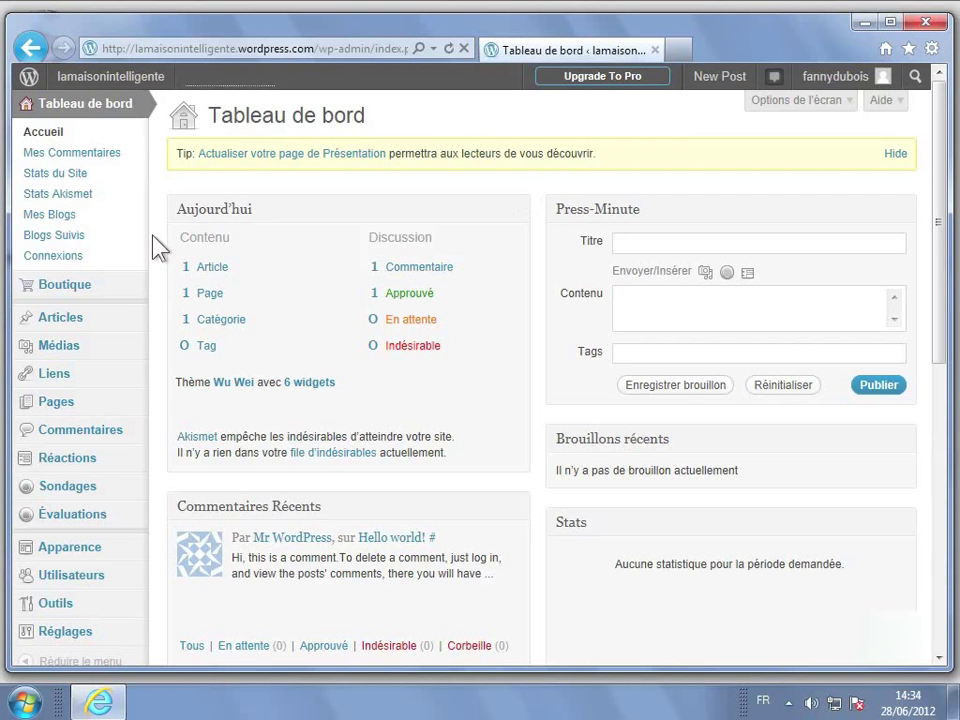
- Bring up the Utilisateurs flyout submenu from the dashboard's left admin menu
mouse_move(86, 585)
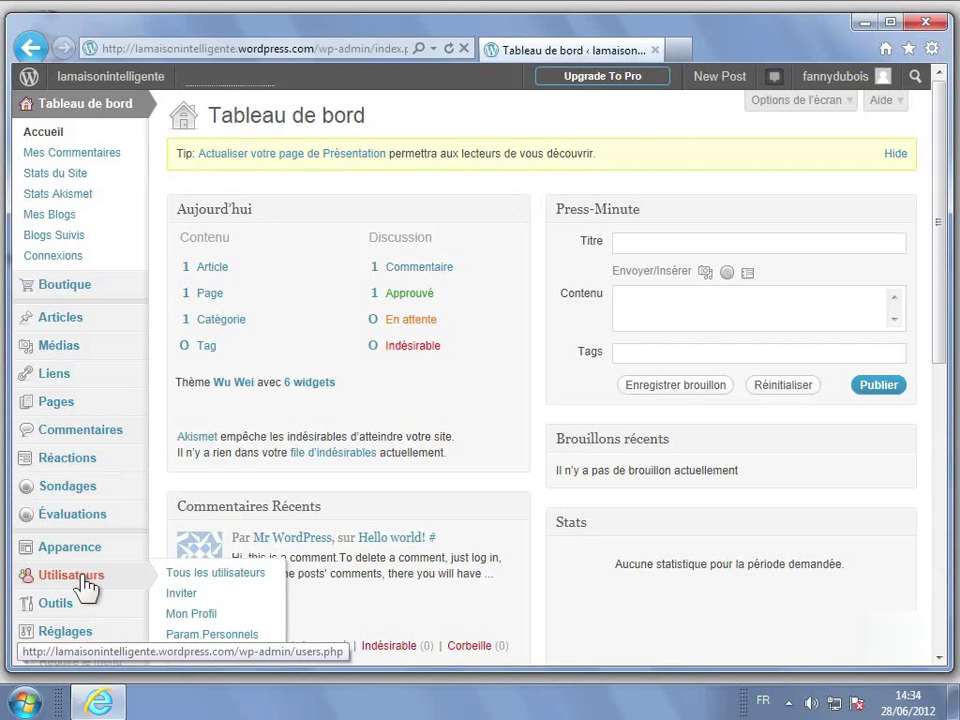
- Open Mon Profil from Utilisateurs and look over its empty name fields and default Gravatar
click(197, 616)
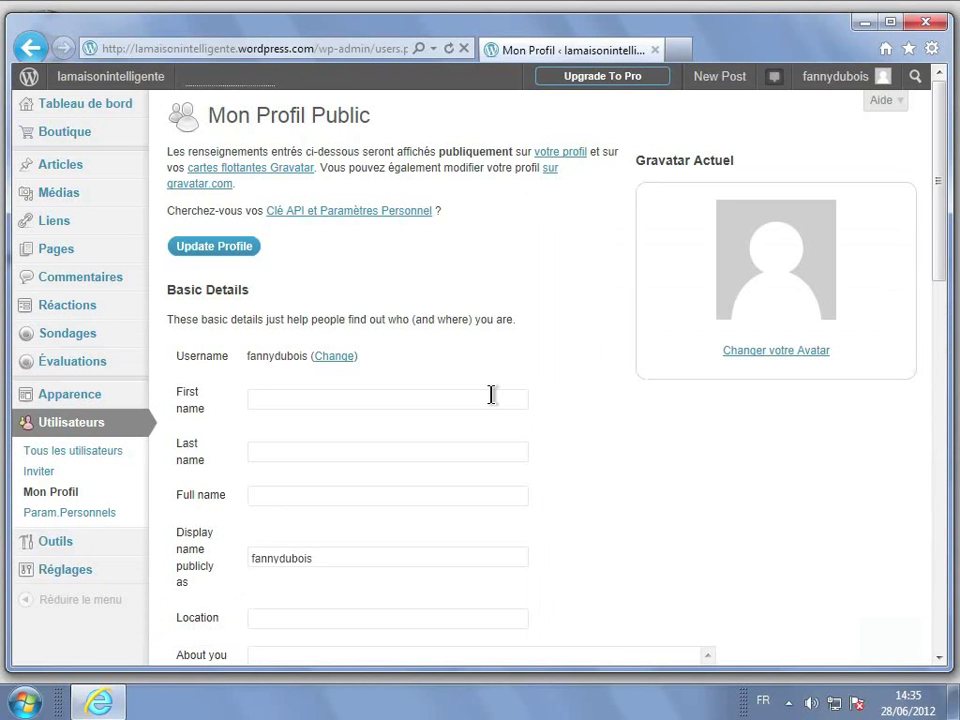
scroll(491, 395, down, 7)
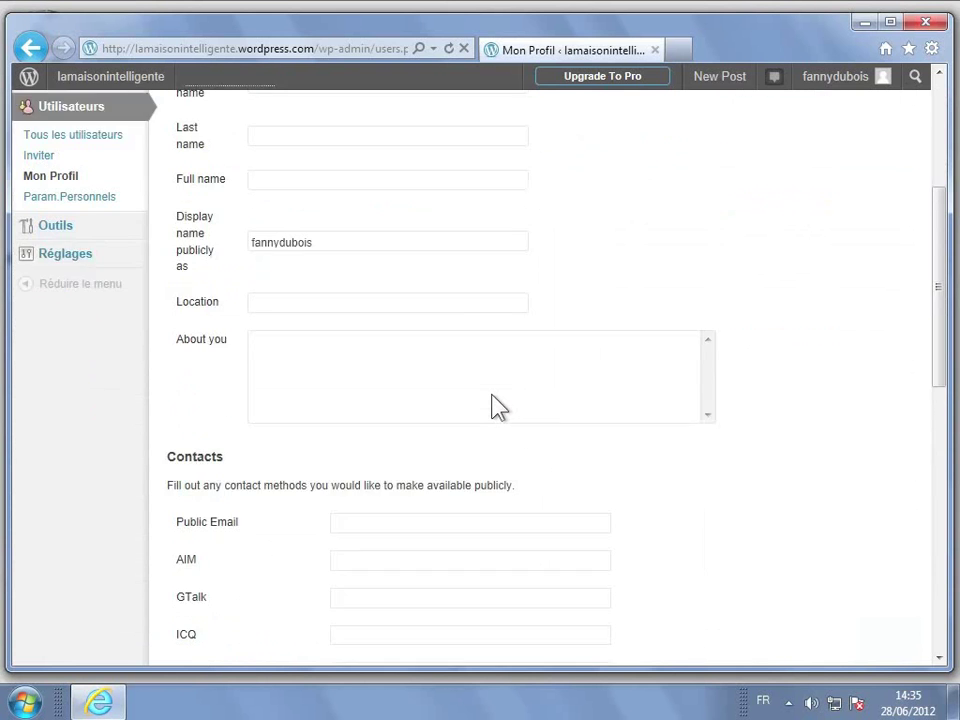
scroll(491, 395, up, 5)
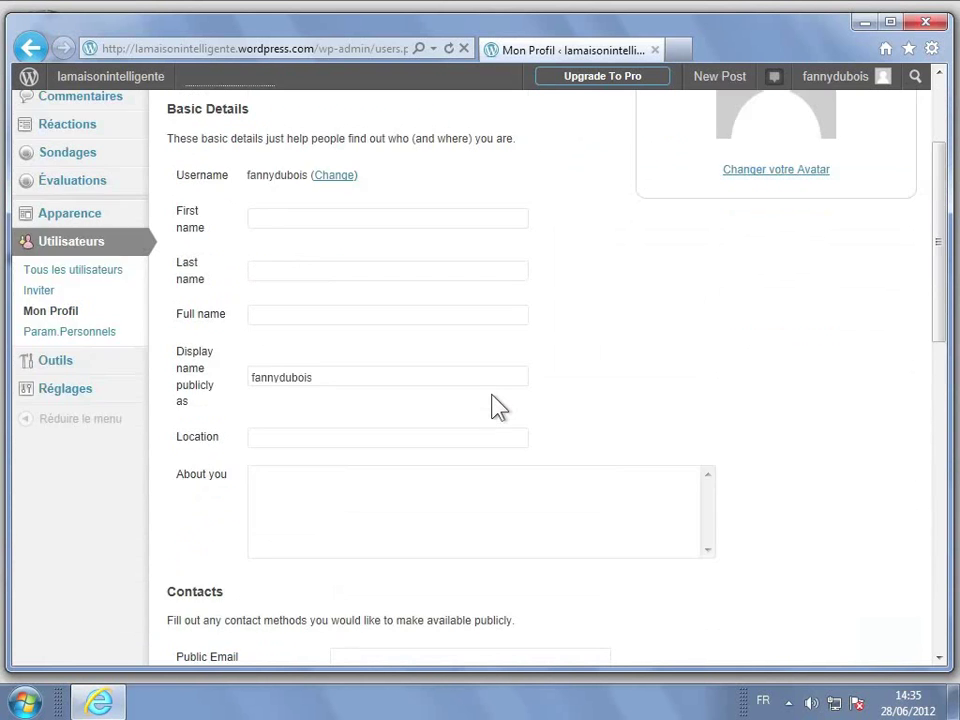
scroll(491, 395, up, 2)
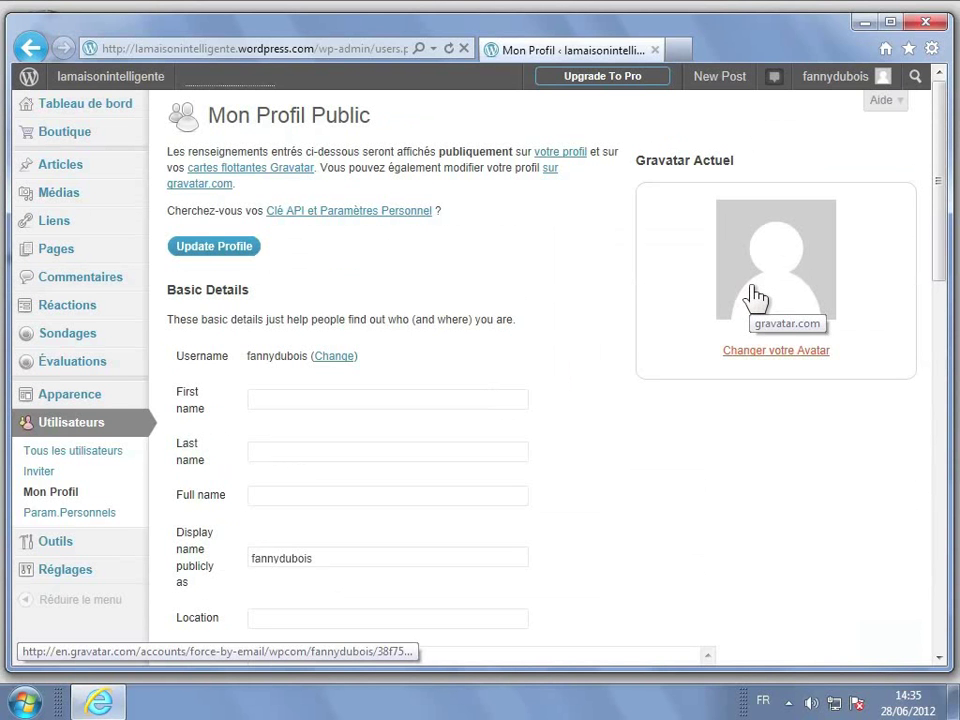
- Start changing the avatar, choosing to upload a new image from the computer
click(777, 360)
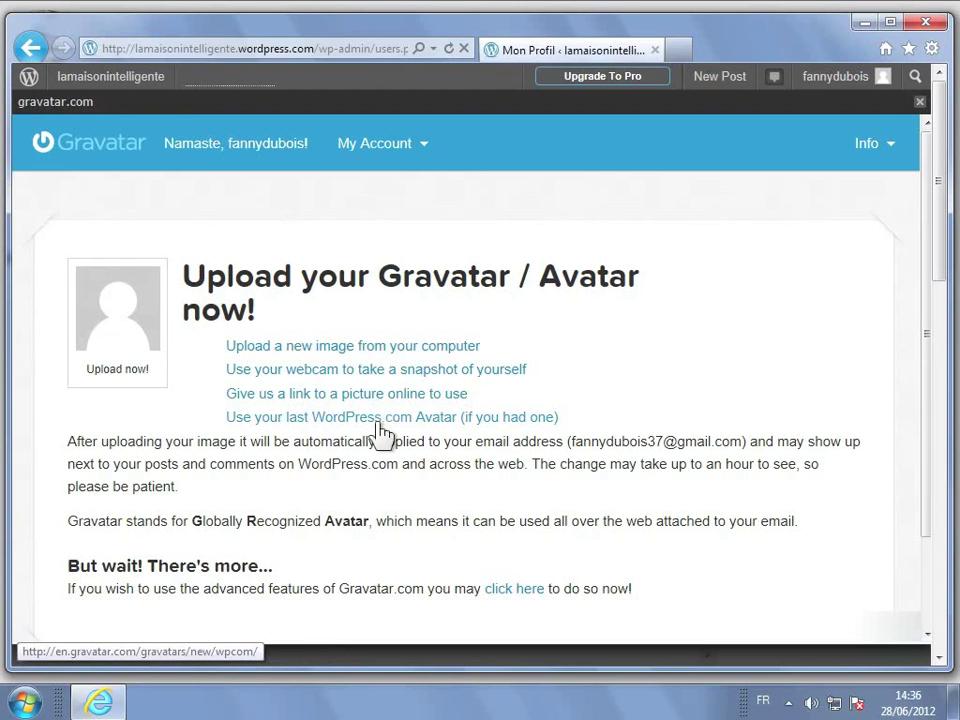
click(380, 350)
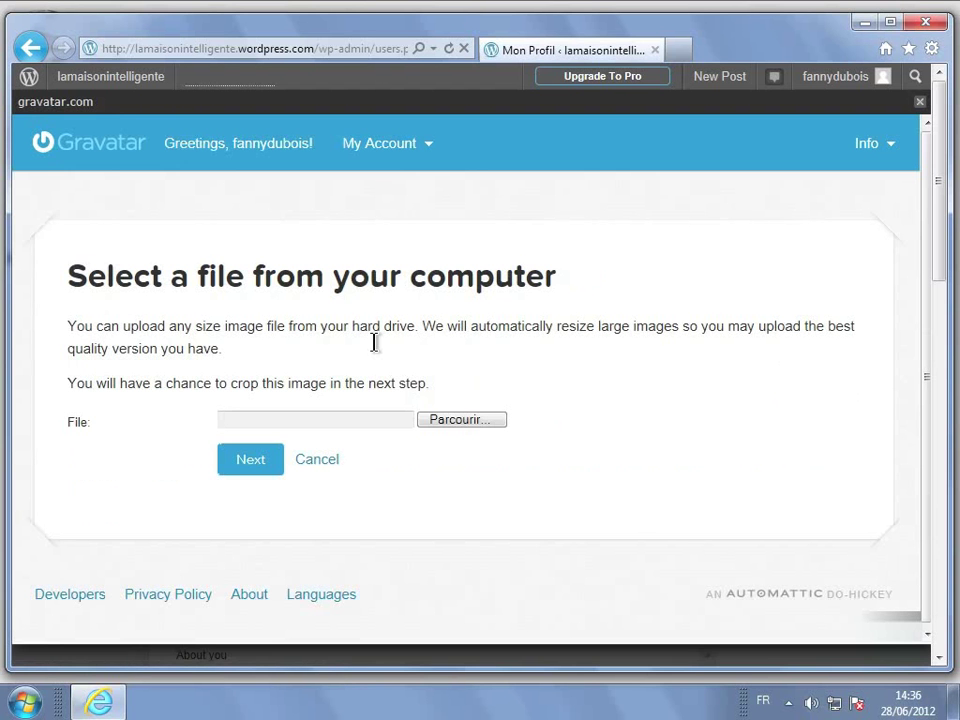
- Pick the portrait JPEG from Bureau > Documents as the file to upload
click(461, 421)
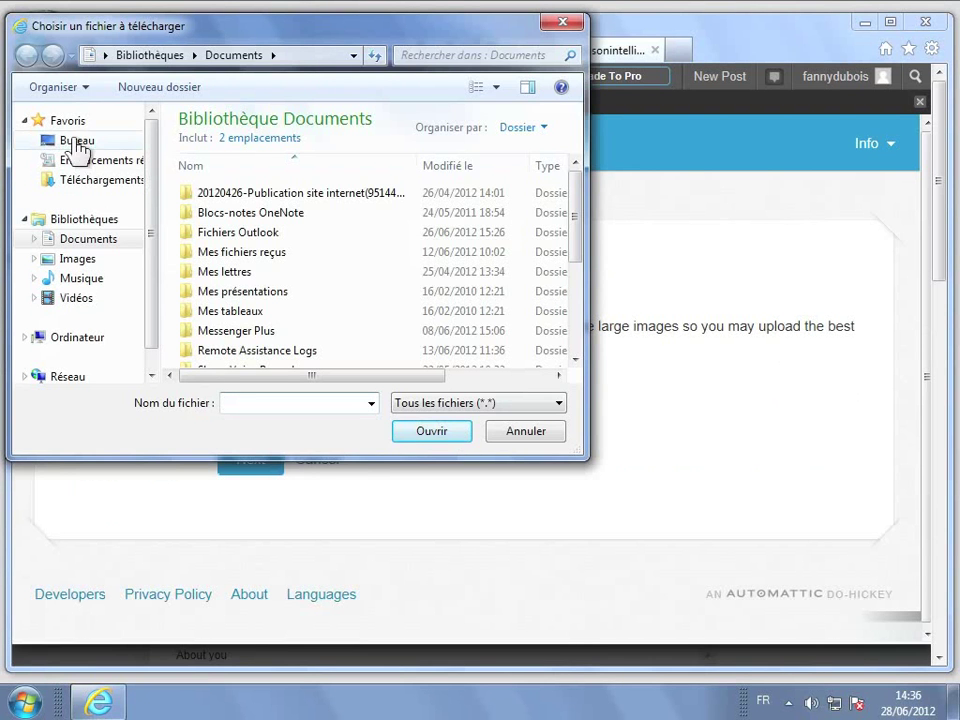
scroll(78, 155, down, 2)
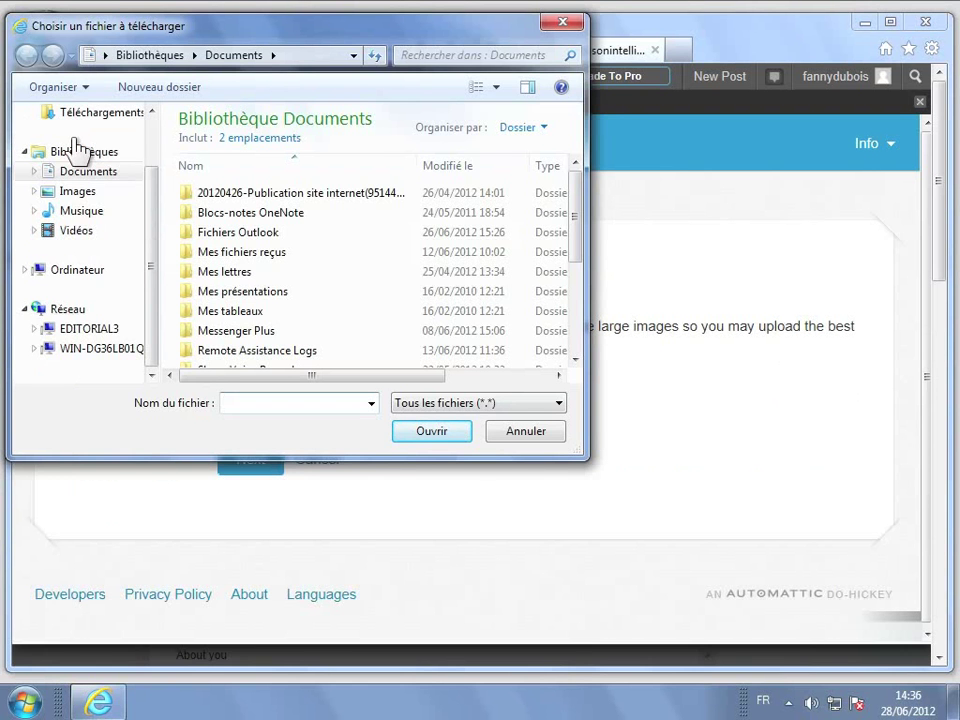
drag(154, 208, 154, 103)
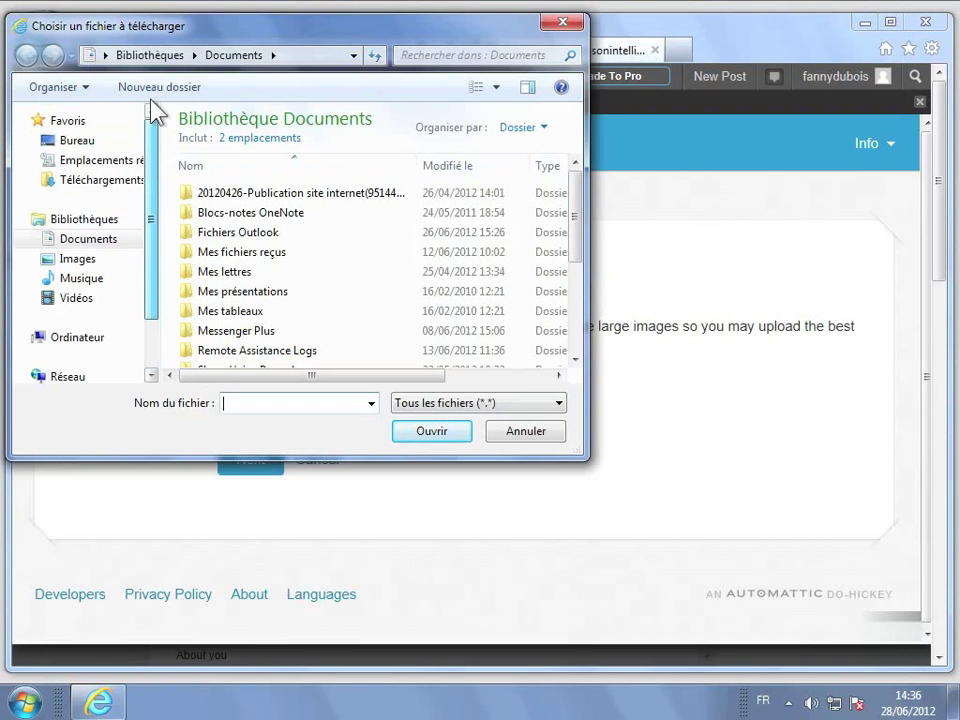
click(84, 141)
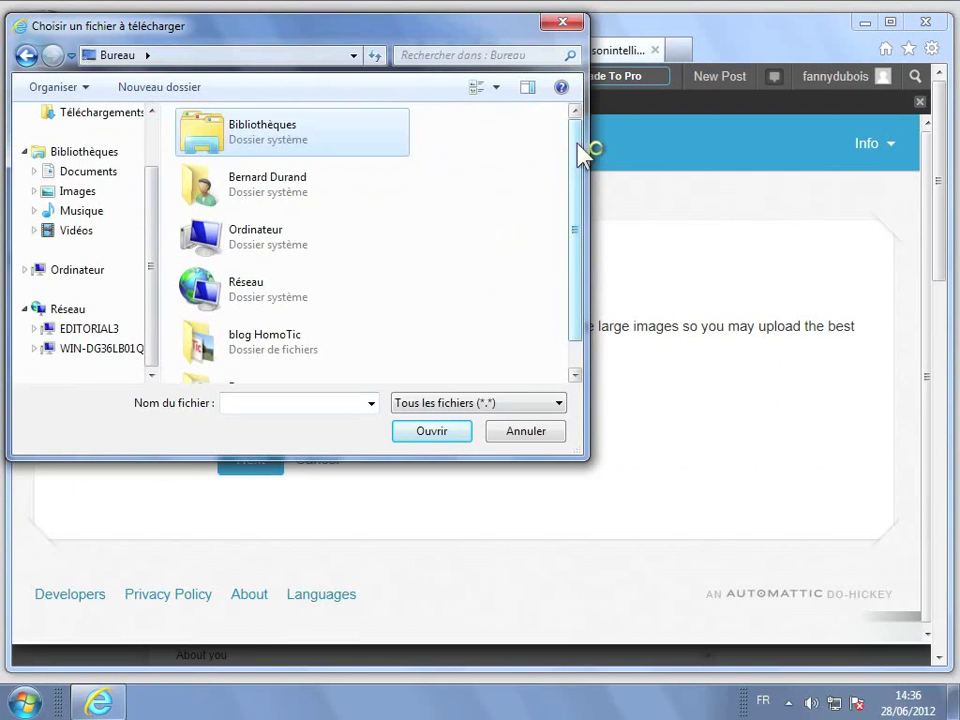
drag(583, 146, 310, 375)
double_click(262, 370)
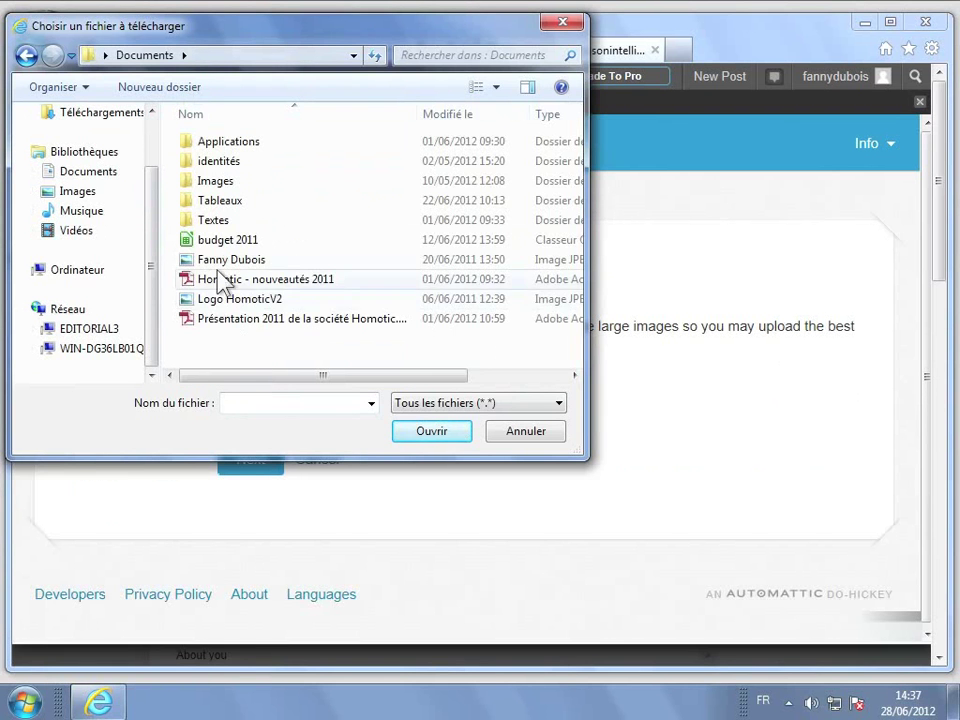
click(219, 262)
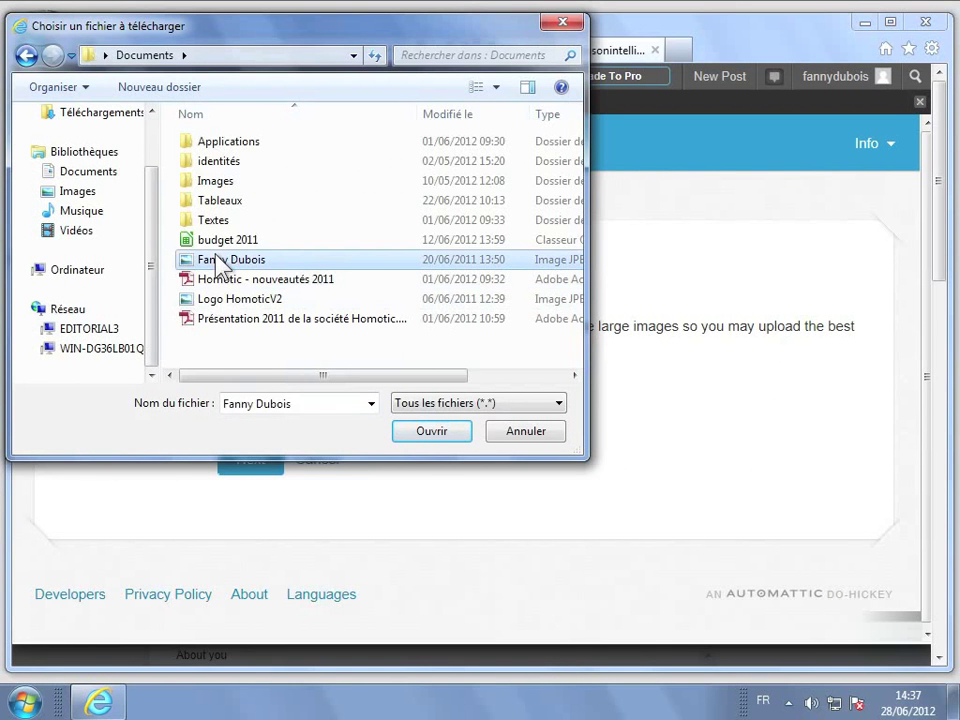
click(432, 431)
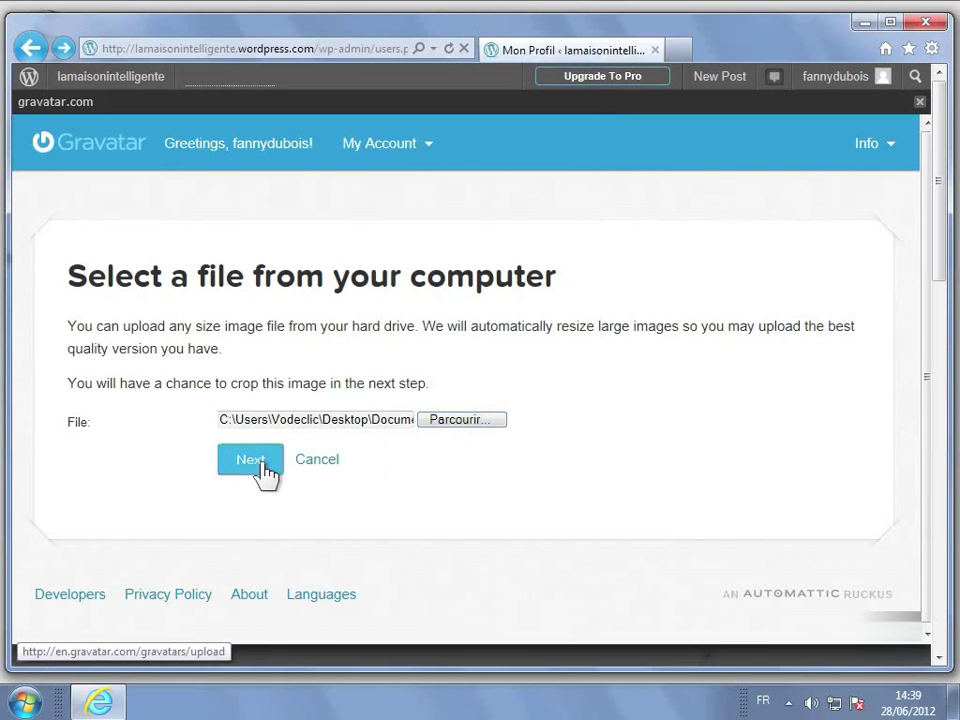
- Upload the photo, shift the crop box upward onto the face, and apply the crop
click(250, 460)
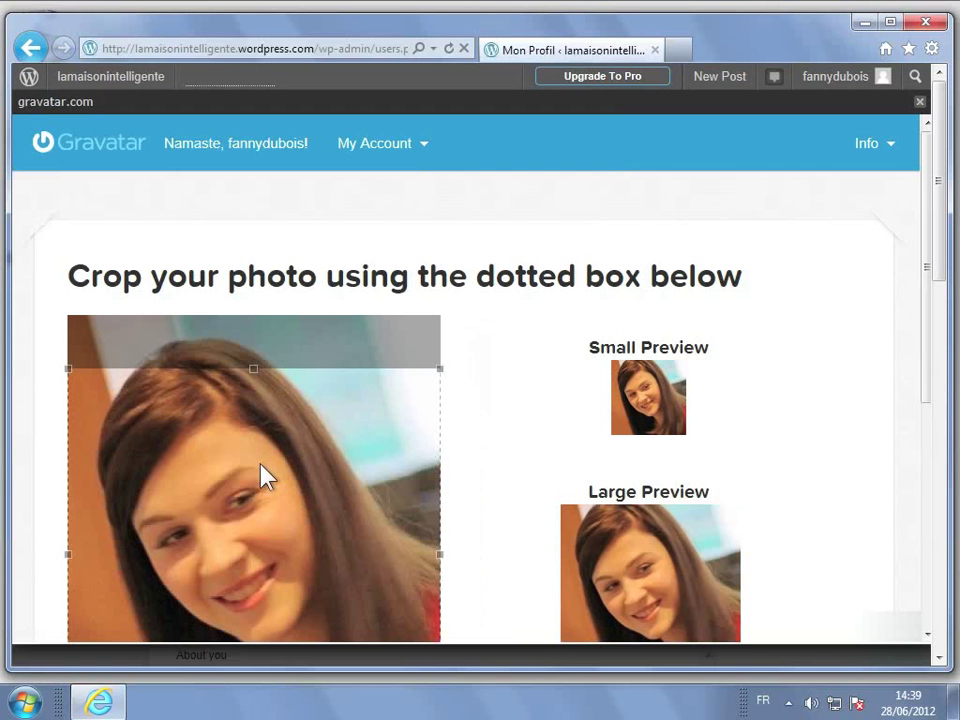
scroll(262, 478, down, 2)
scroll(262, 478, down, 1)
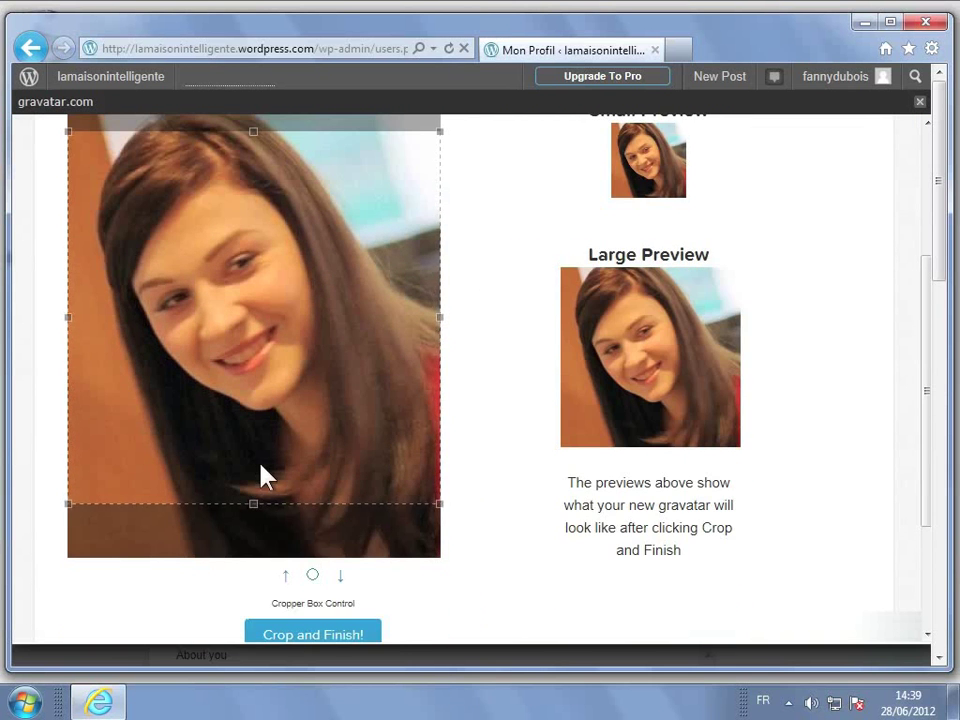
click(285, 576)
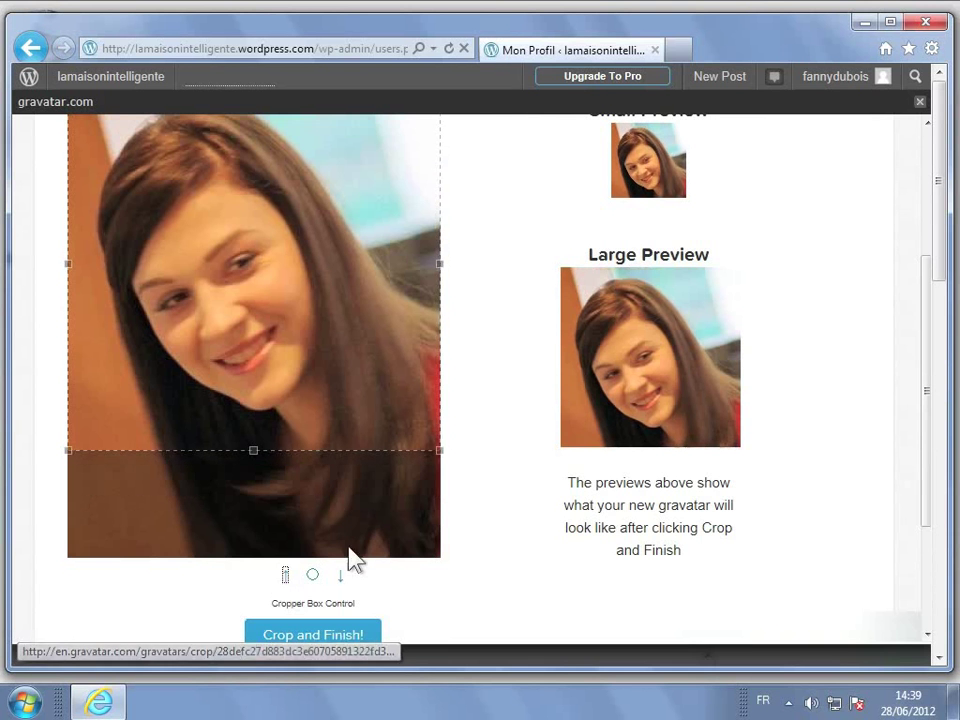
scroll(534, 499, up, 2)
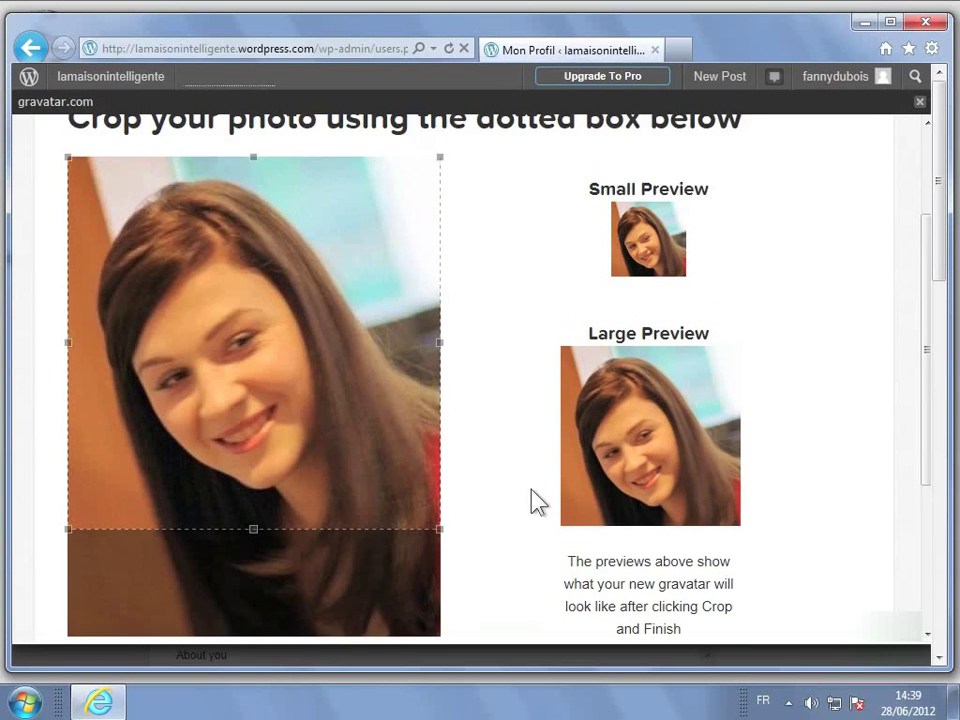
scroll(531, 501, down, 4)
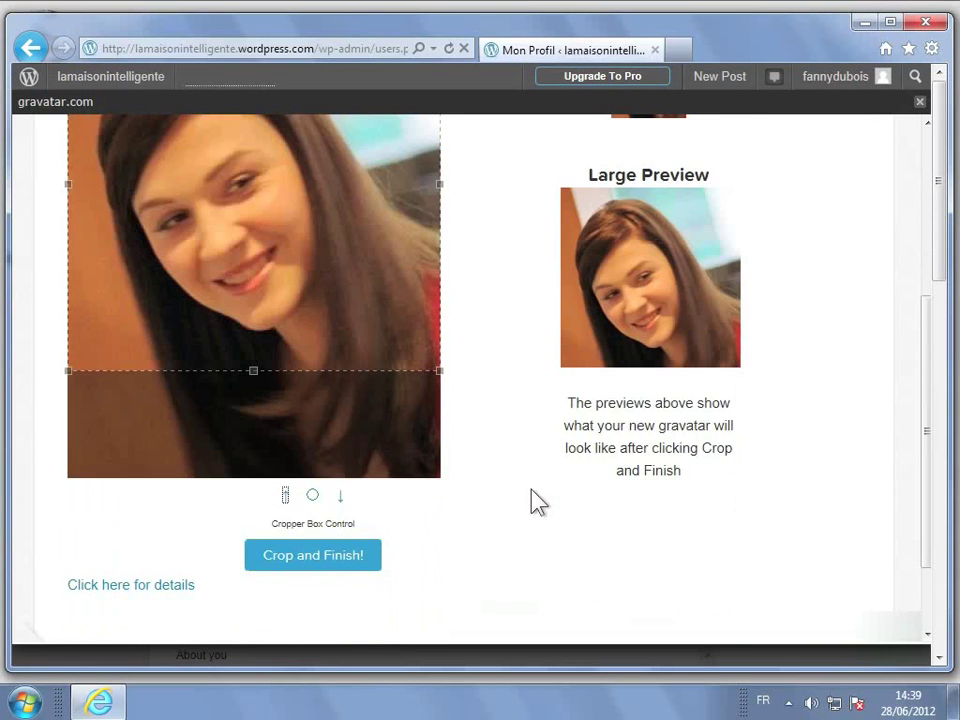
click(327, 560)
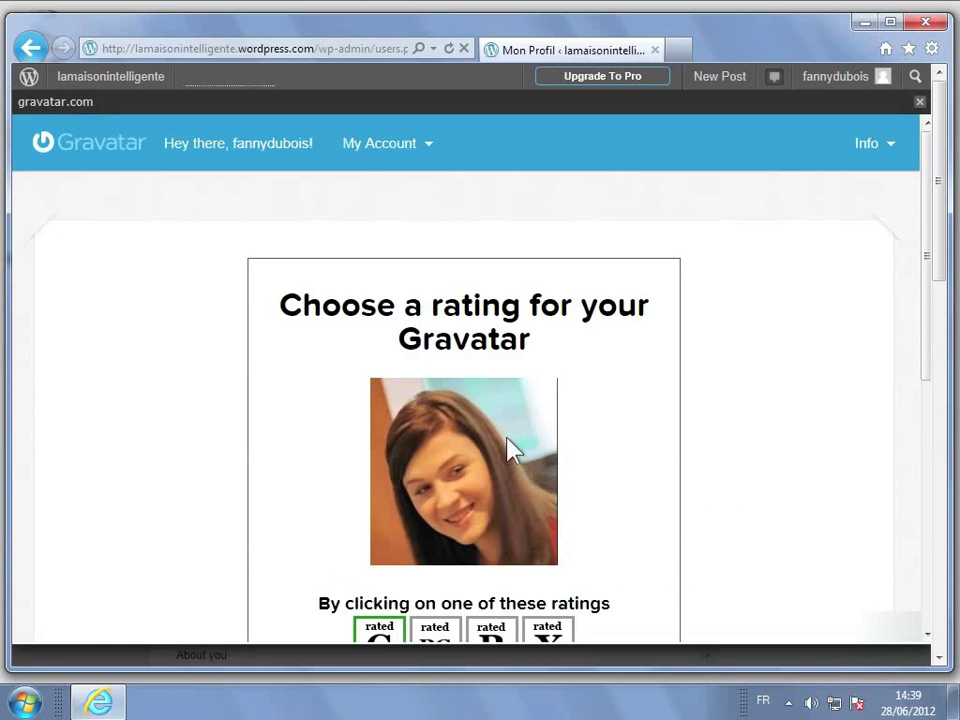
- Give the new avatar a G rating and return to the blog's Tableau de bord
scroll(379, 510, down, 2)
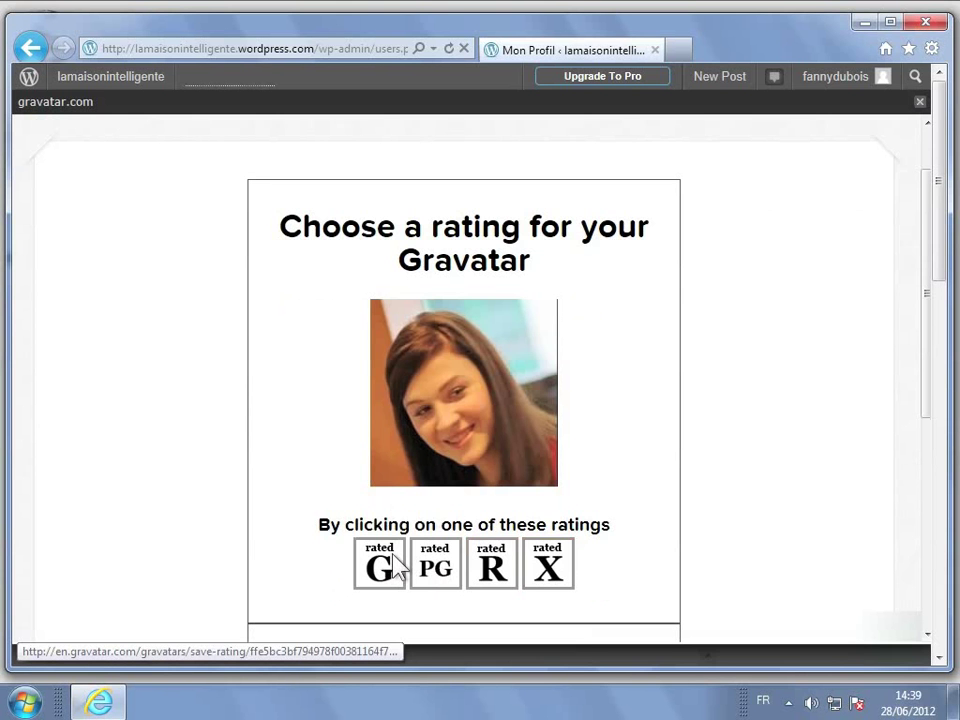
click(398, 566)
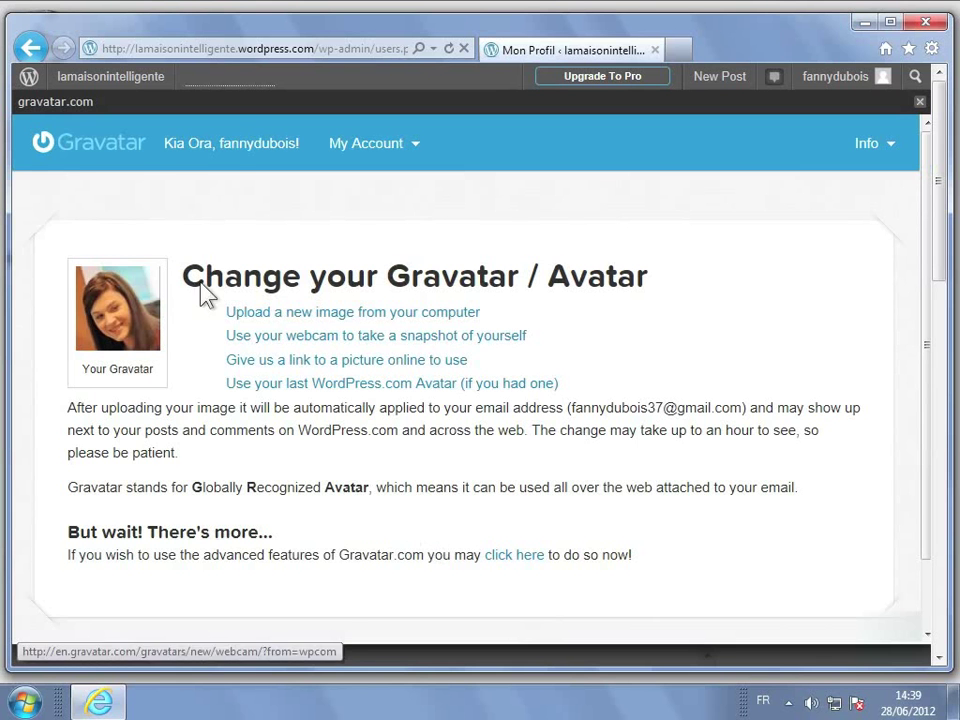
mouse_move(102, 88)
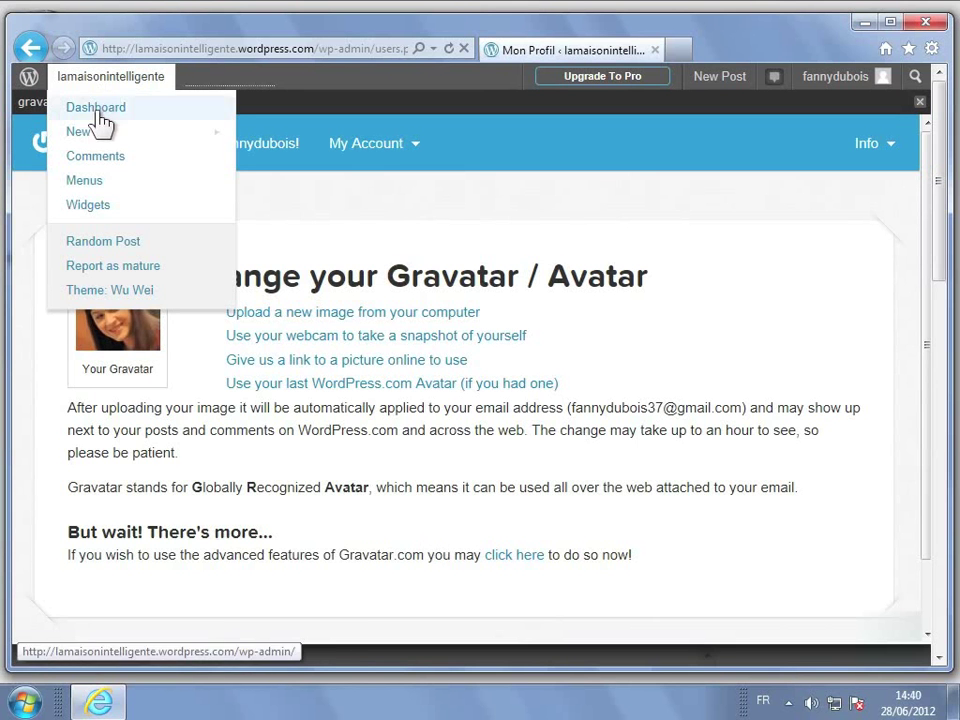
click(100, 118)
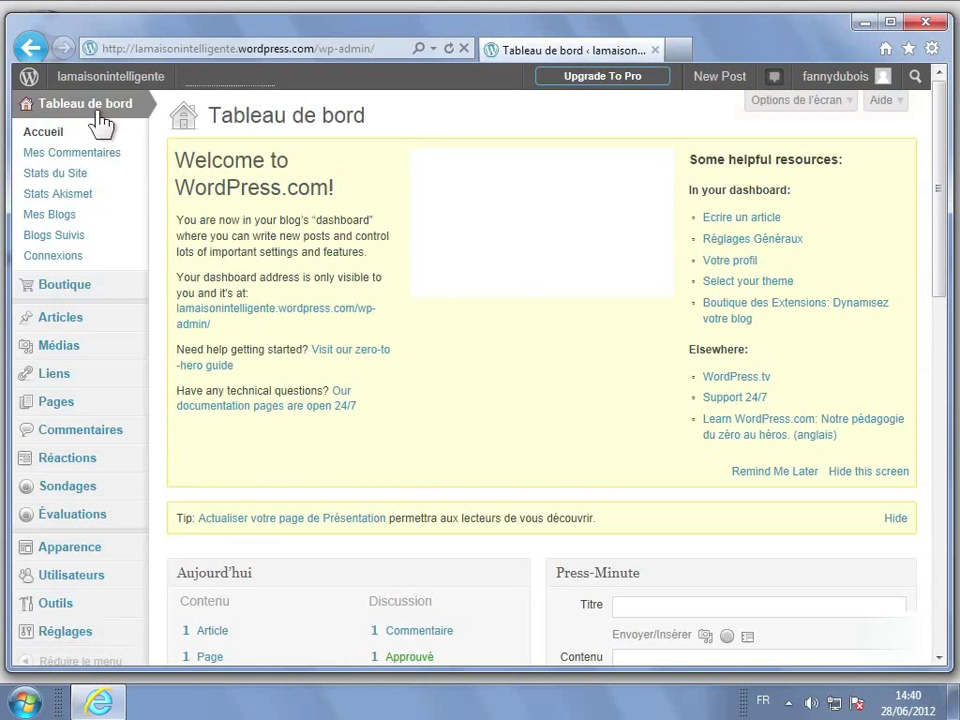
- Open Mon Profil and enter the user's first name and last name
mouse_move(30, 580)
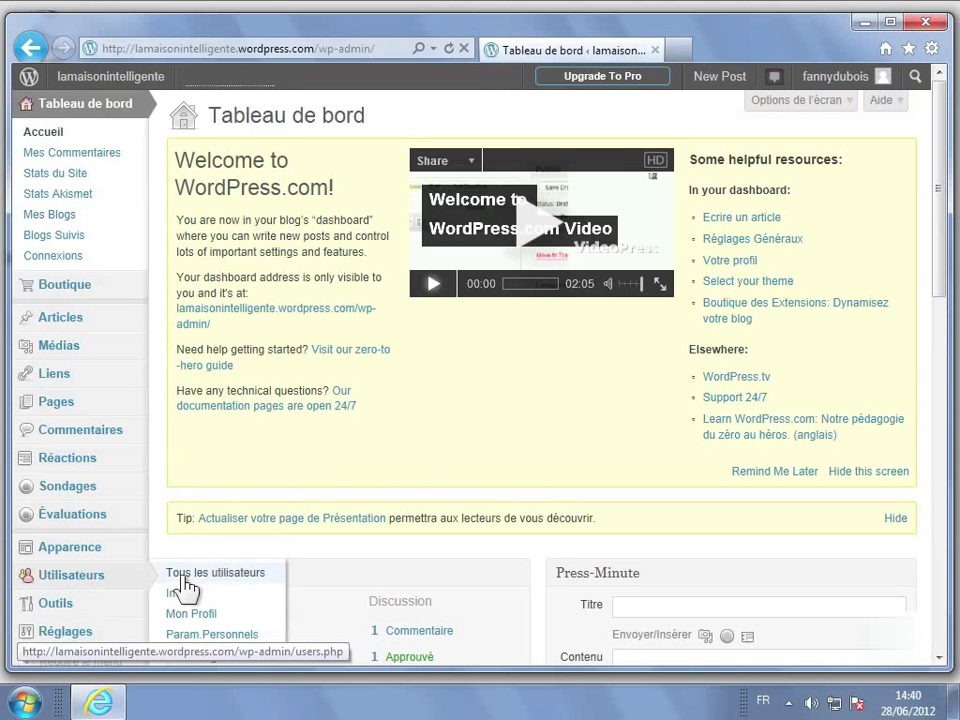
click(203, 614)
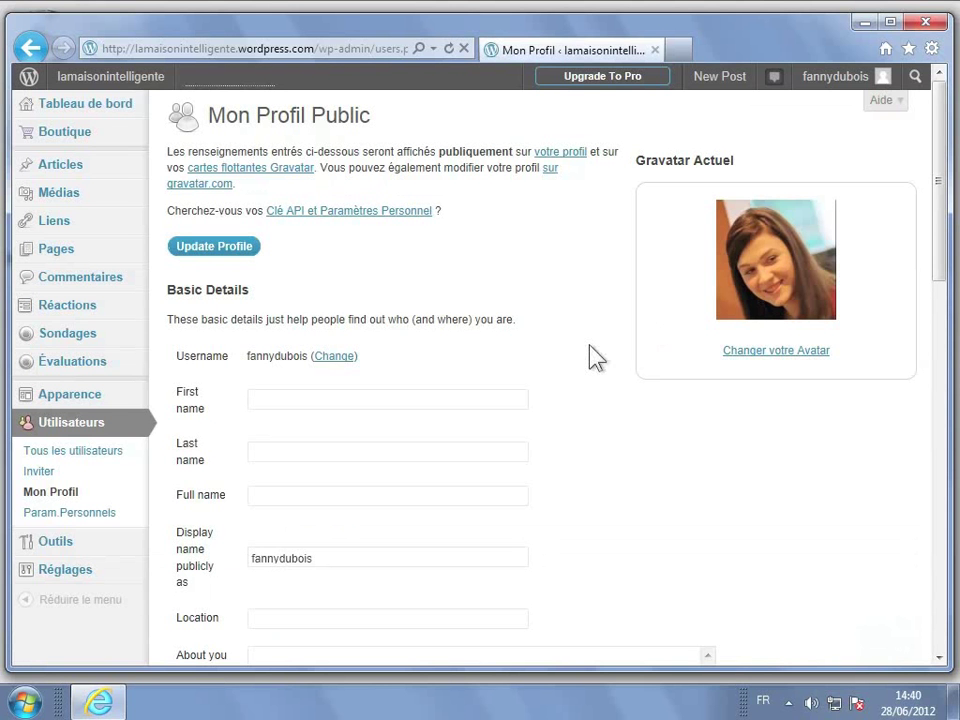
click(390, 396)
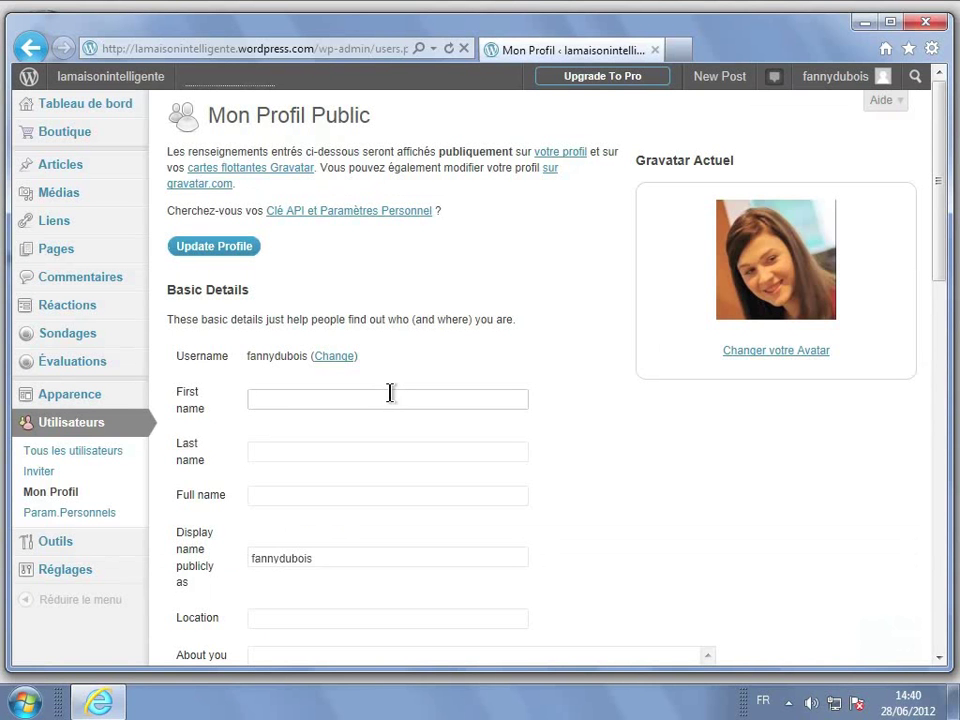
text(Fanny)
key(Tab)
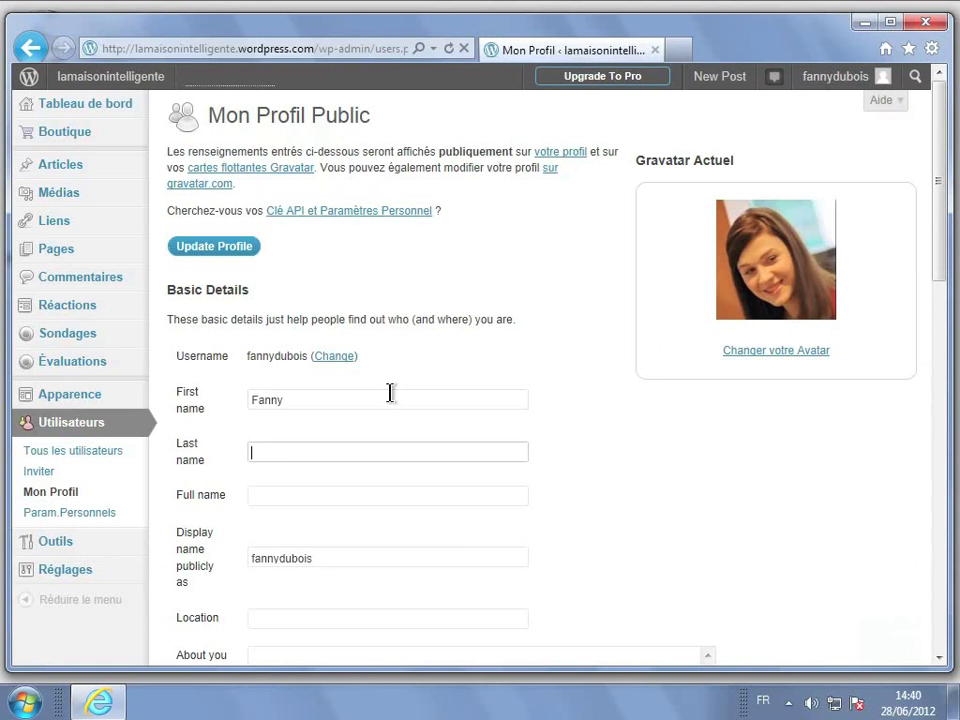
text(DUbo)
key(BackSpace)
key(BackSpace)
key(BackSpace)
key(BackSpace)
key(BackSpace)
text(ubois)
- Set the Location field to Paris
scroll(316, 425, down, 1)
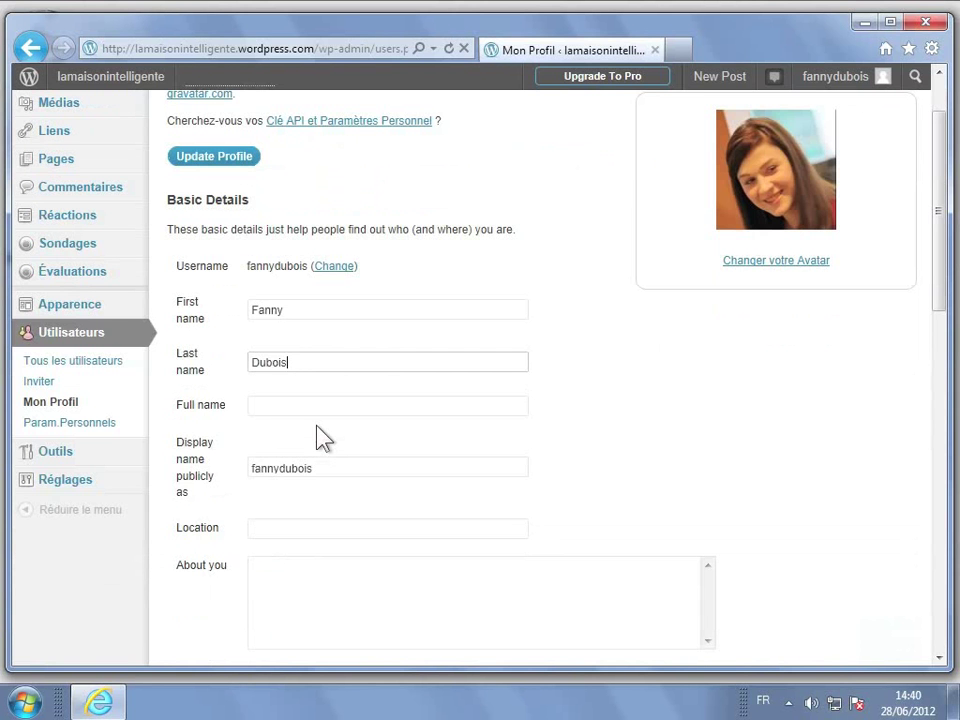
scroll(316, 437, down, 1)
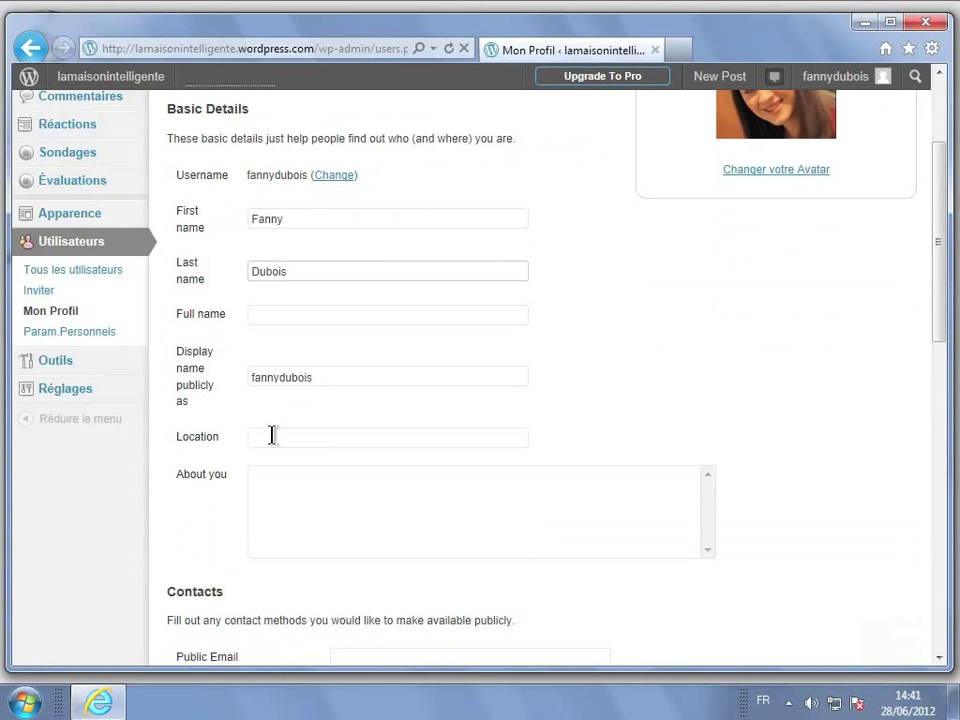
click(272, 436)
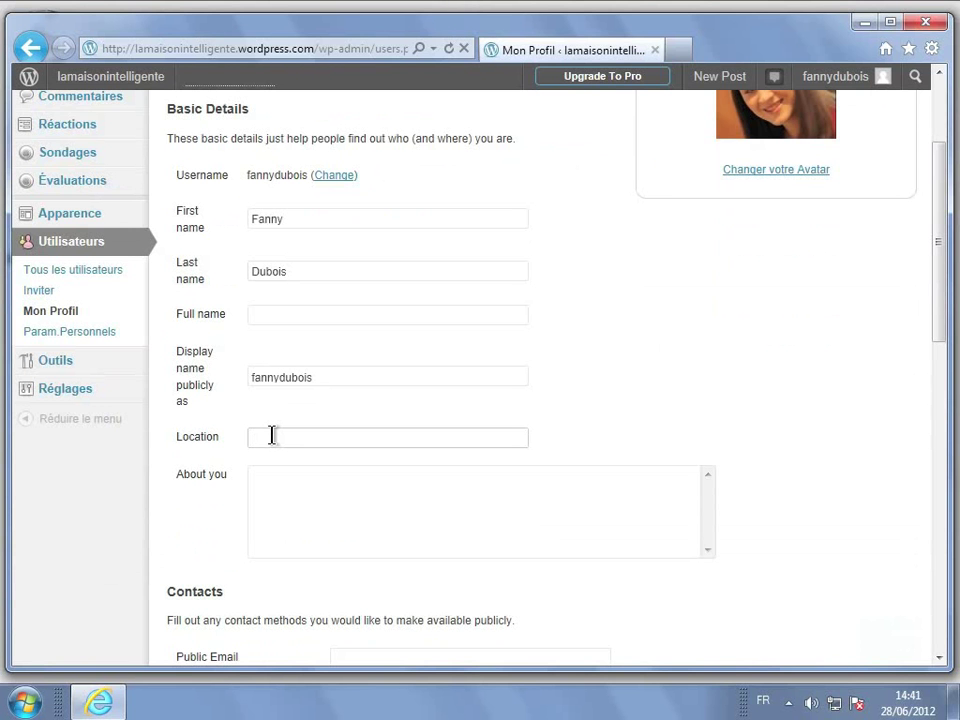
text(V)
key(BackSpace)
text(Paris)
click(315, 482)
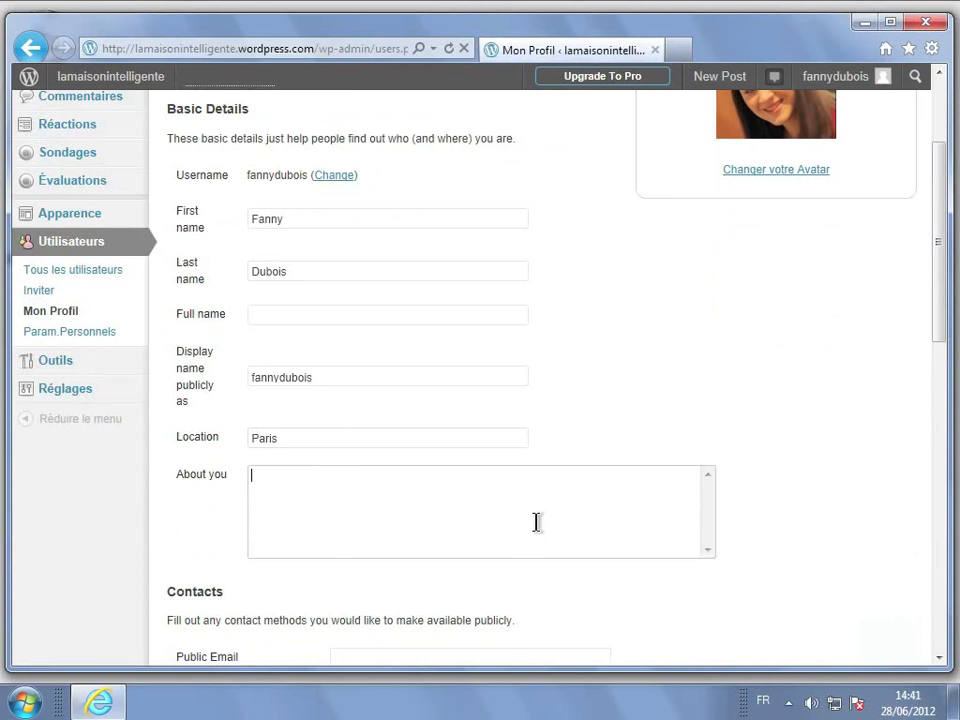
- Save the profile with Update Profile, getting the 'Profile saved.' confirmation
scroll(537, 521, down, 2)
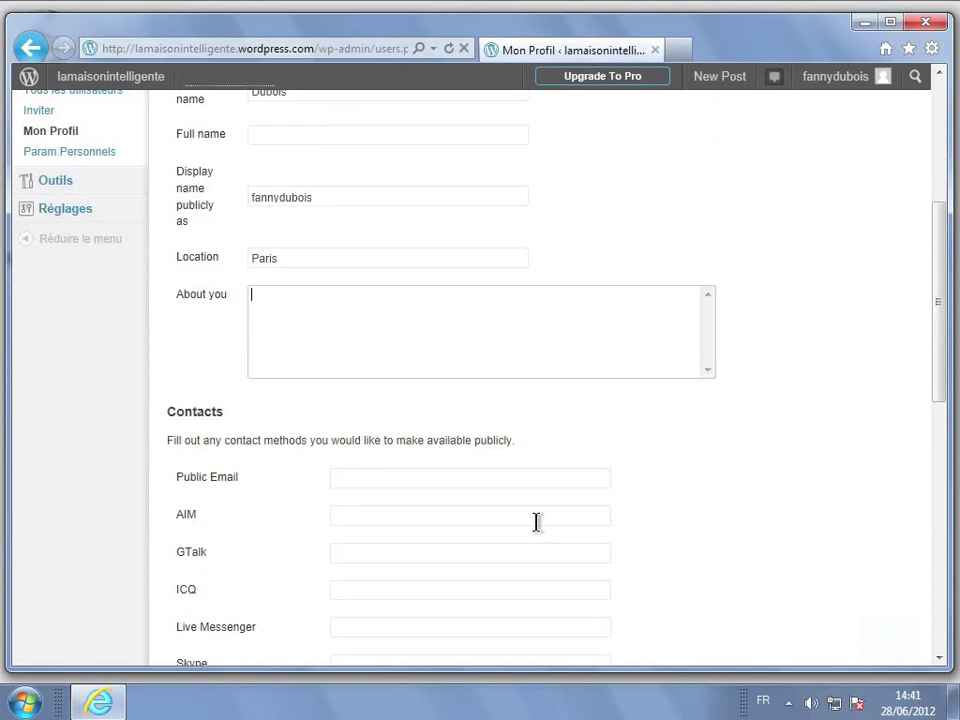
scroll(537, 521, down, 2)
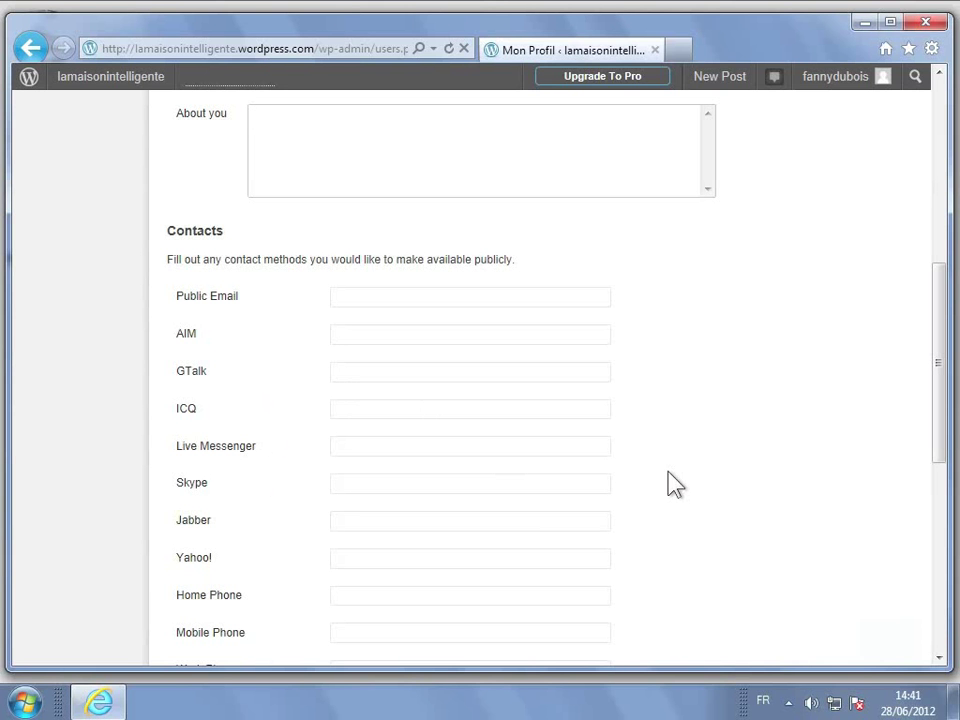
scroll(675, 484, down, 3)
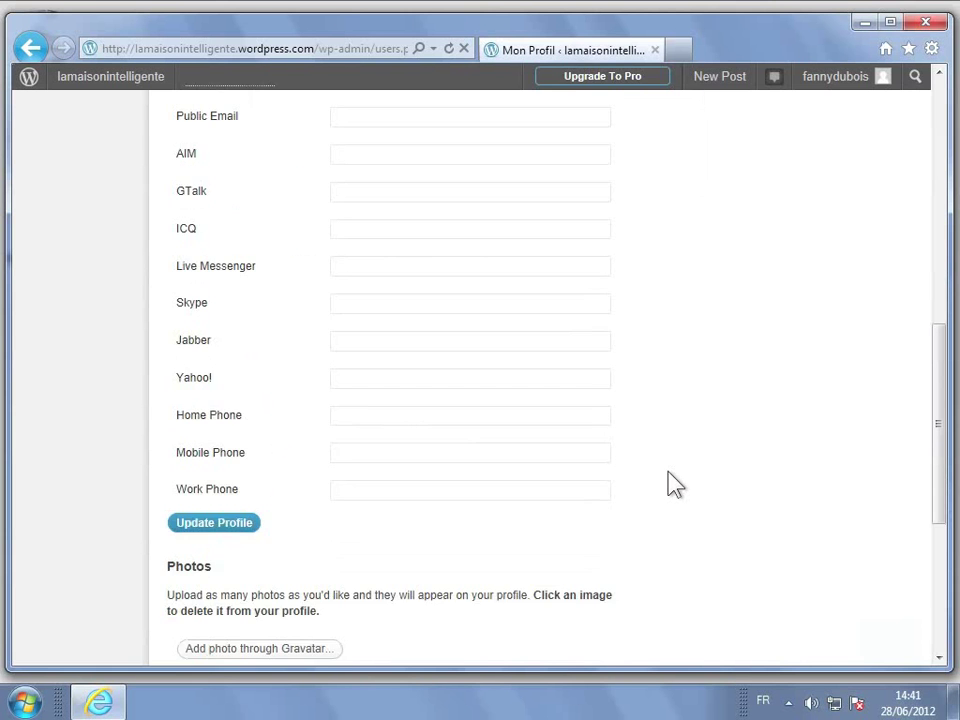
scroll(675, 484, down, 2)
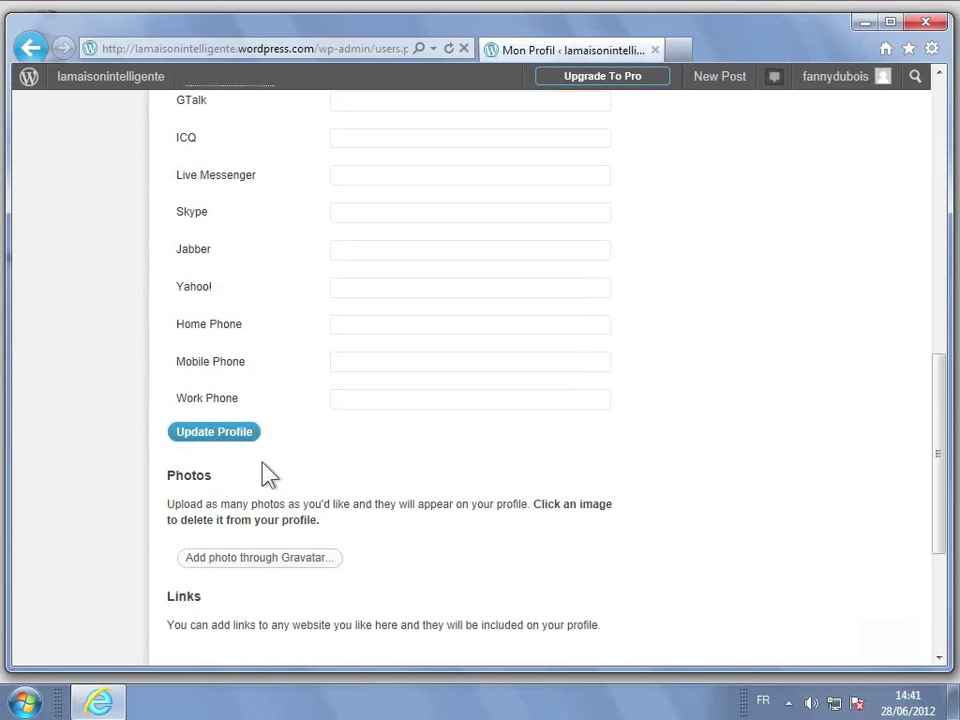
click(215, 432)
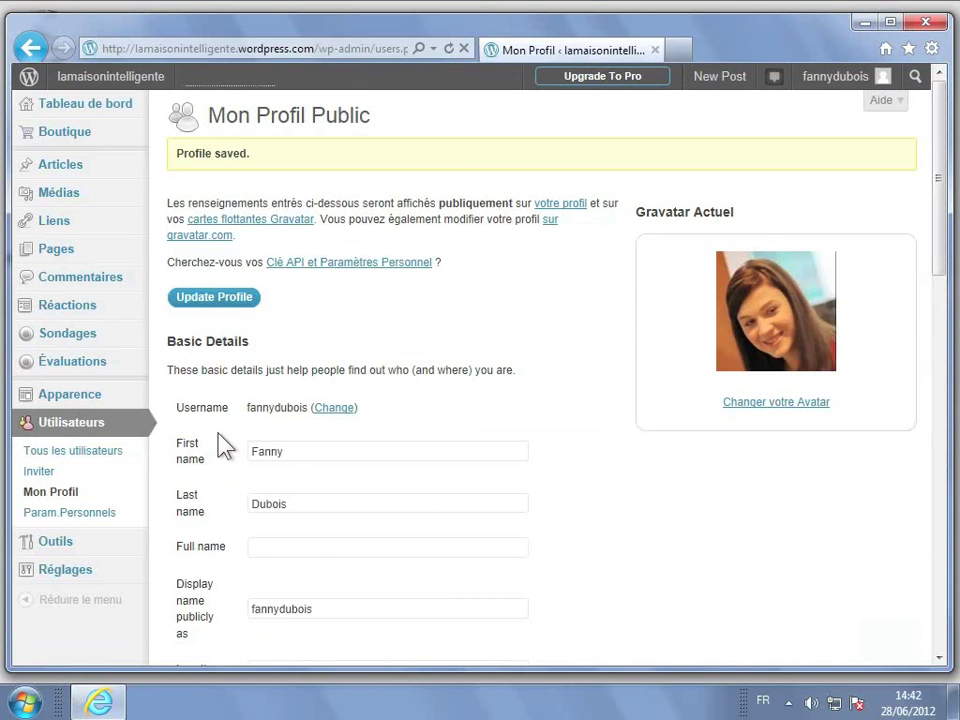
scroll(222, 447, down, 7)
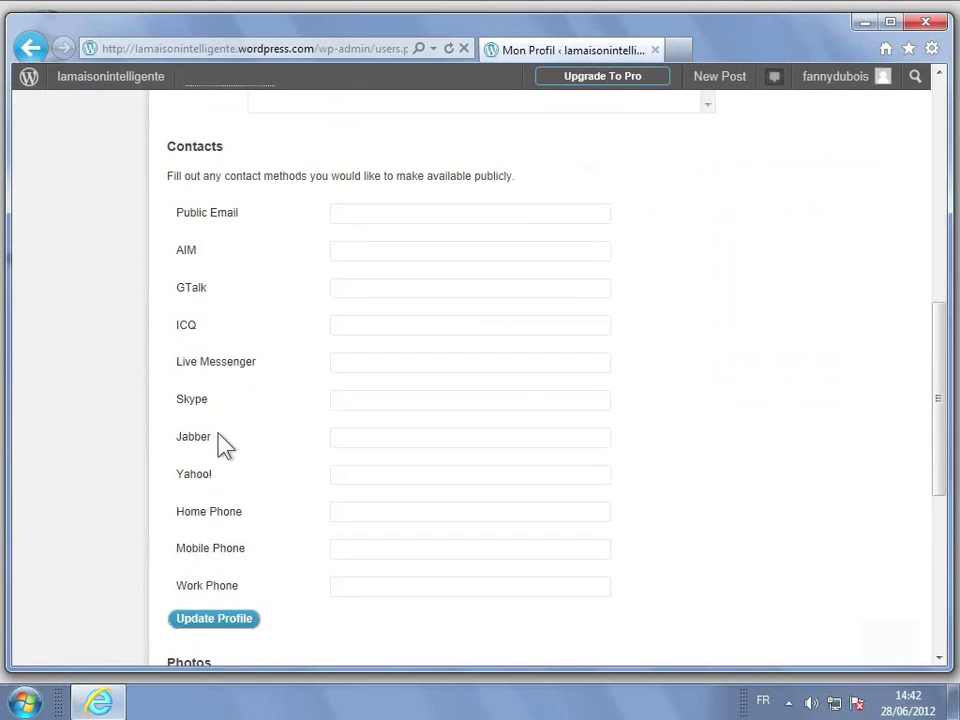
scroll(222, 447, down, 4)
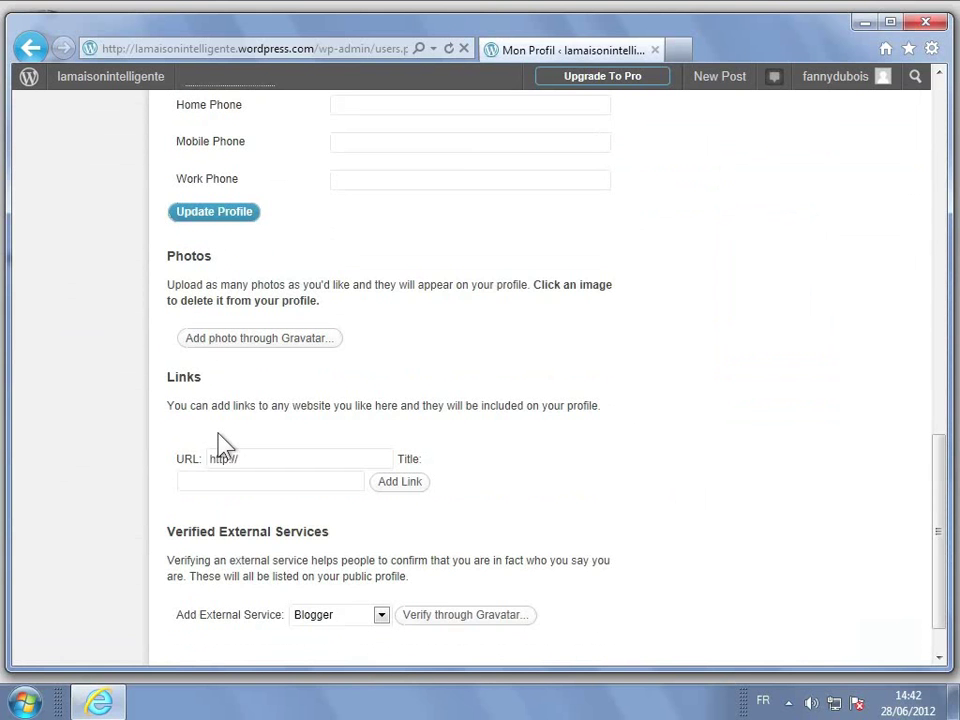
scroll(222, 447, down, 2)
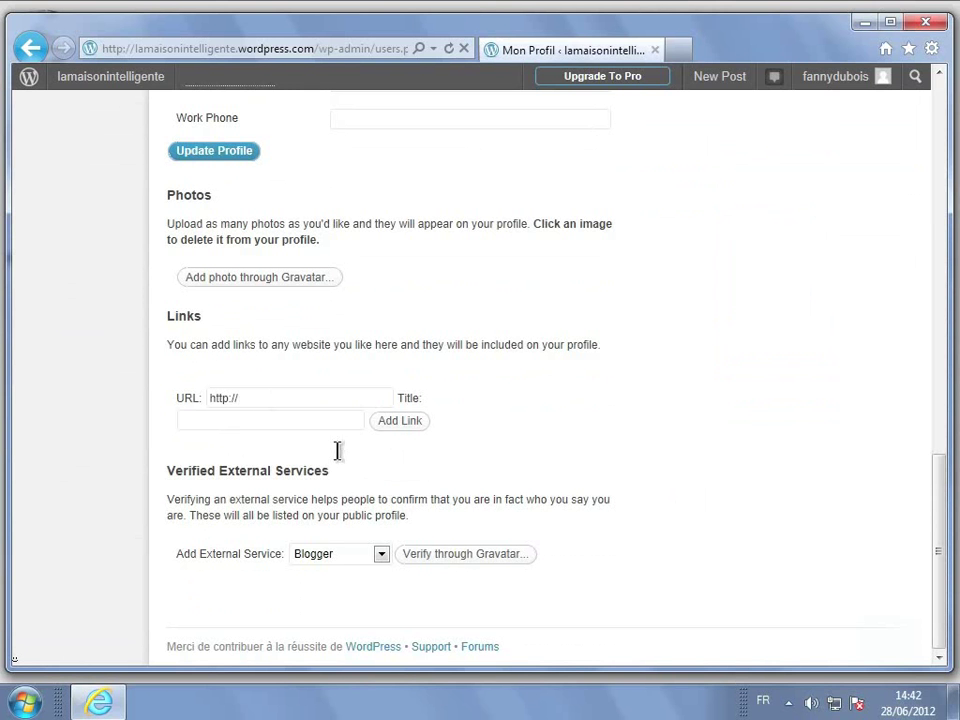
- Upload the portrait from the Images library as an extra Gravatar profile photo
click(247, 280)
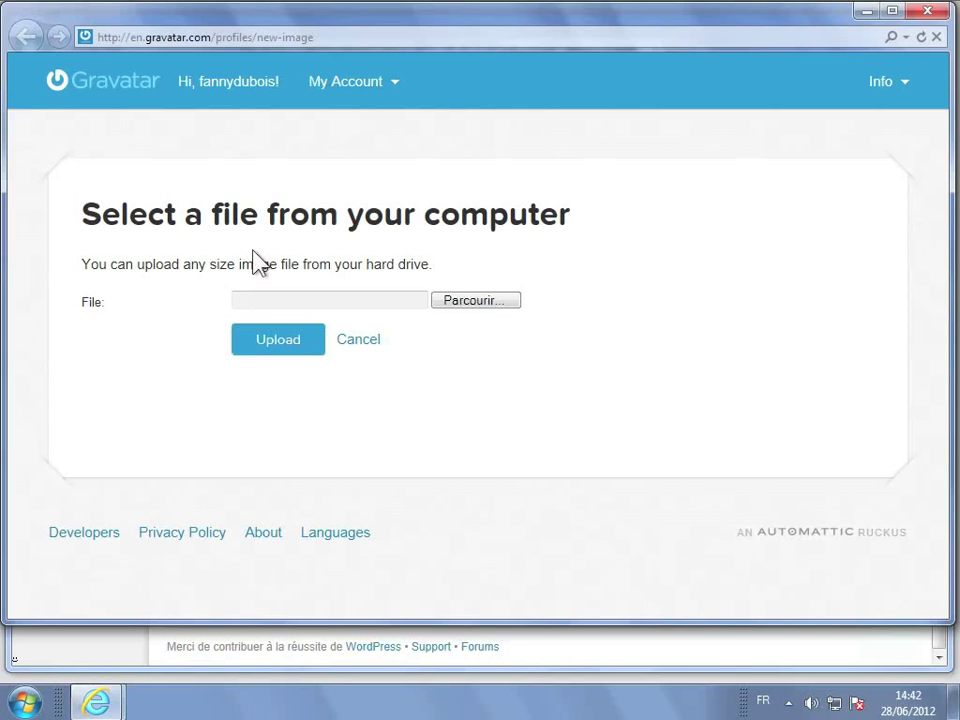
click(462, 305)
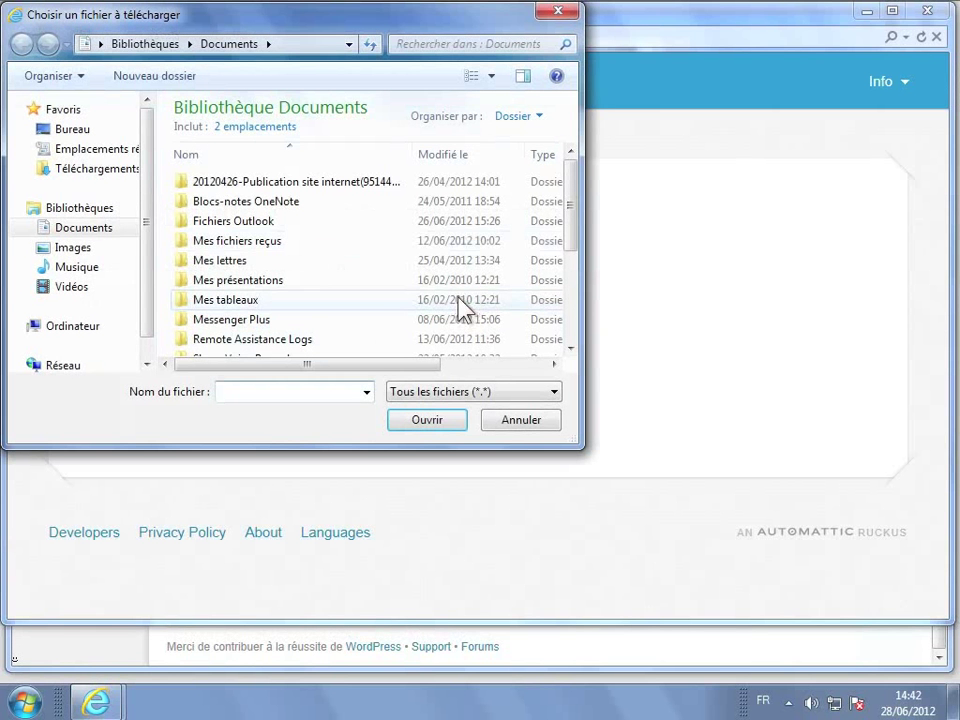
click(86, 258)
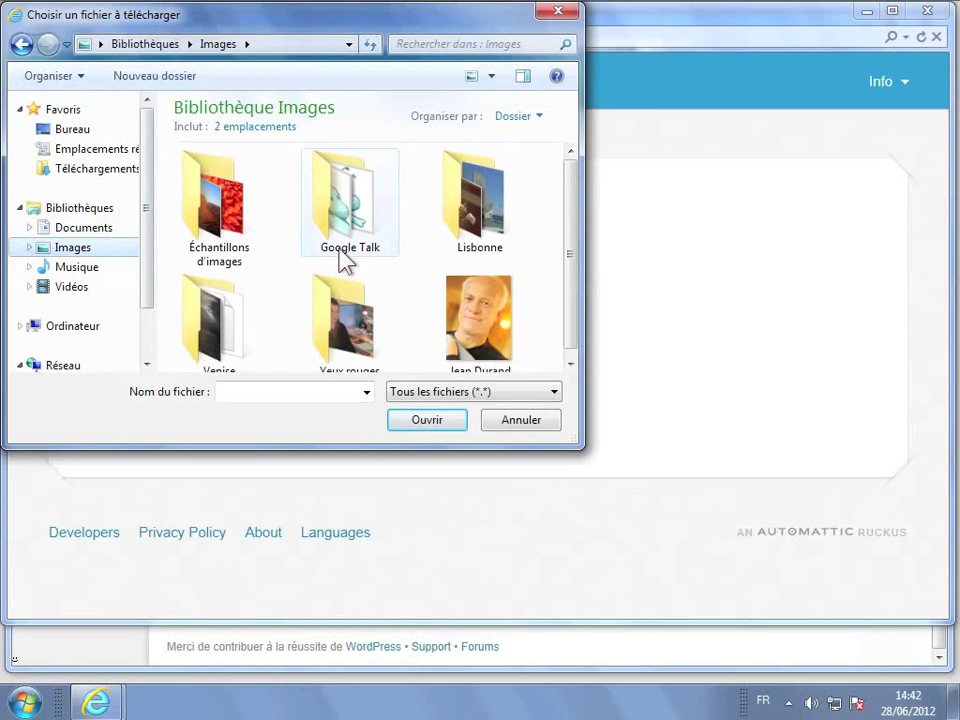
click(520, 330)
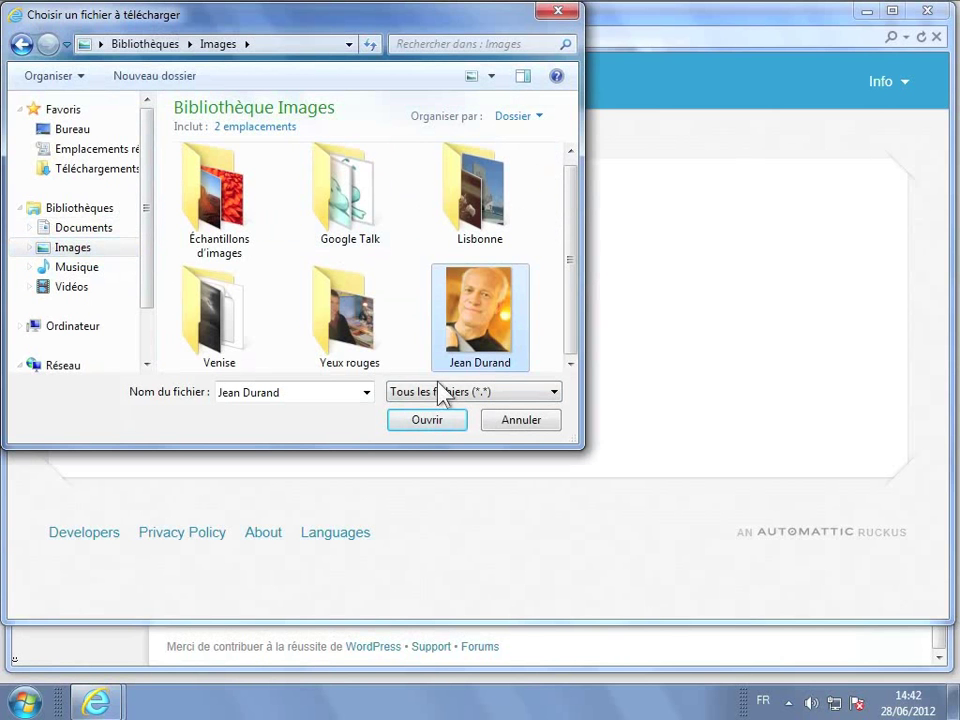
click(418, 424)
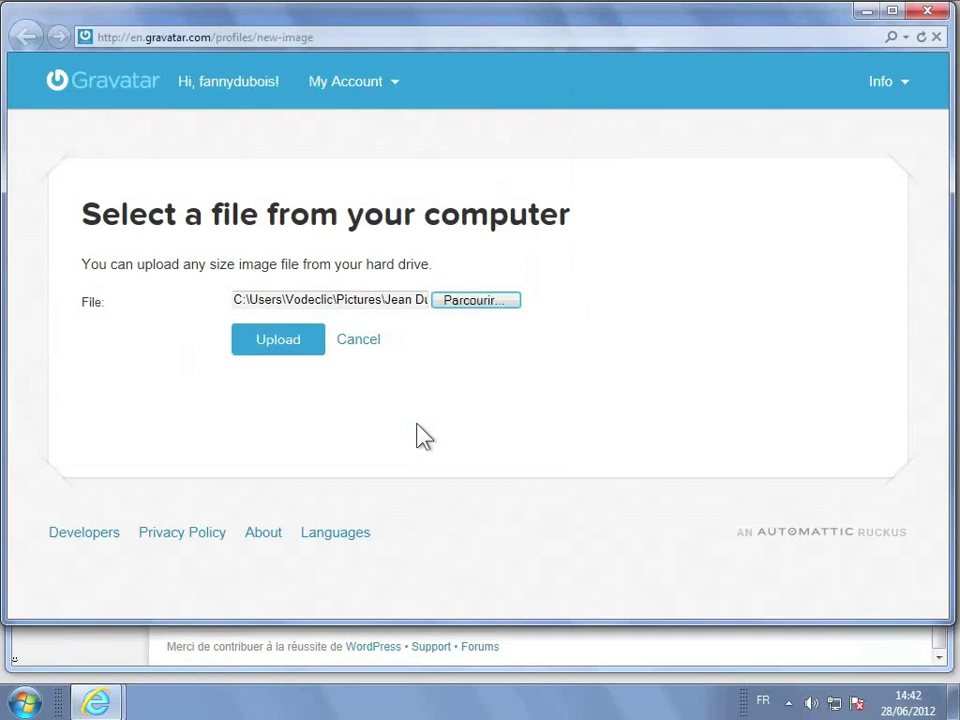
click(279, 340)
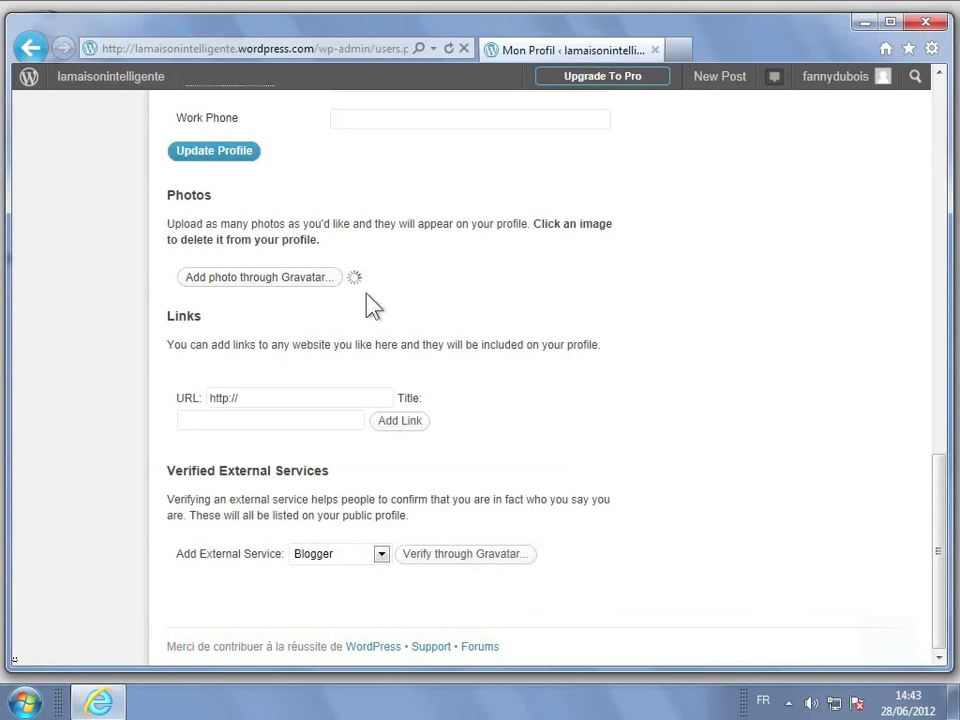
- Follow the 'votre profil' link and review the public Gravatar page with both photos and Paris
scroll(370, 305, up, 6)
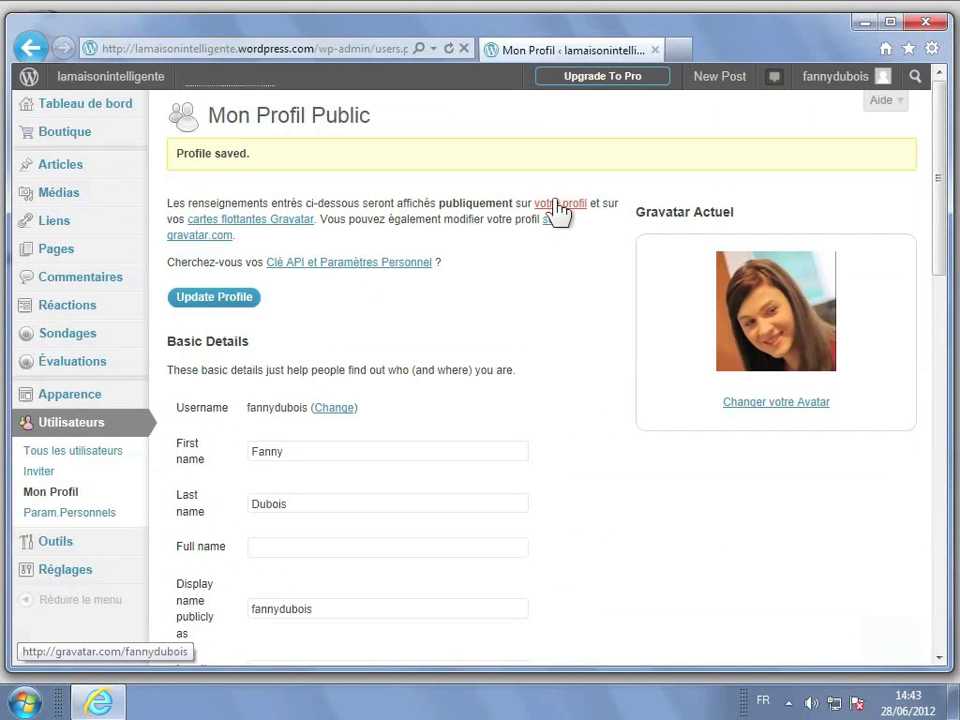
click(556, 204)
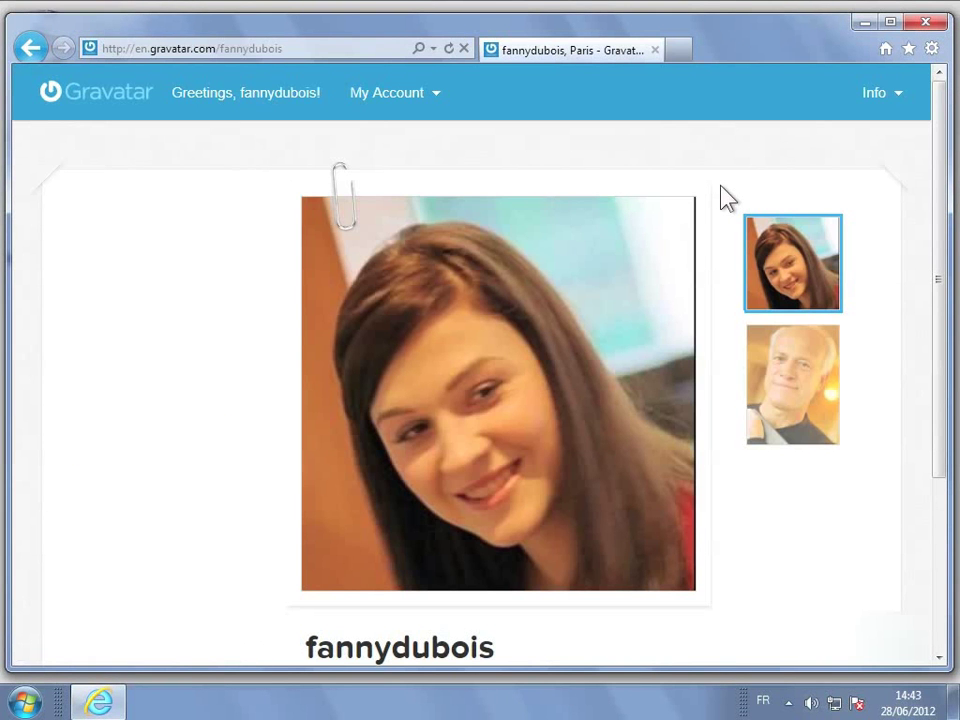
scroll(722, 188, down, 3)
scroll(727, 198, up, 3)
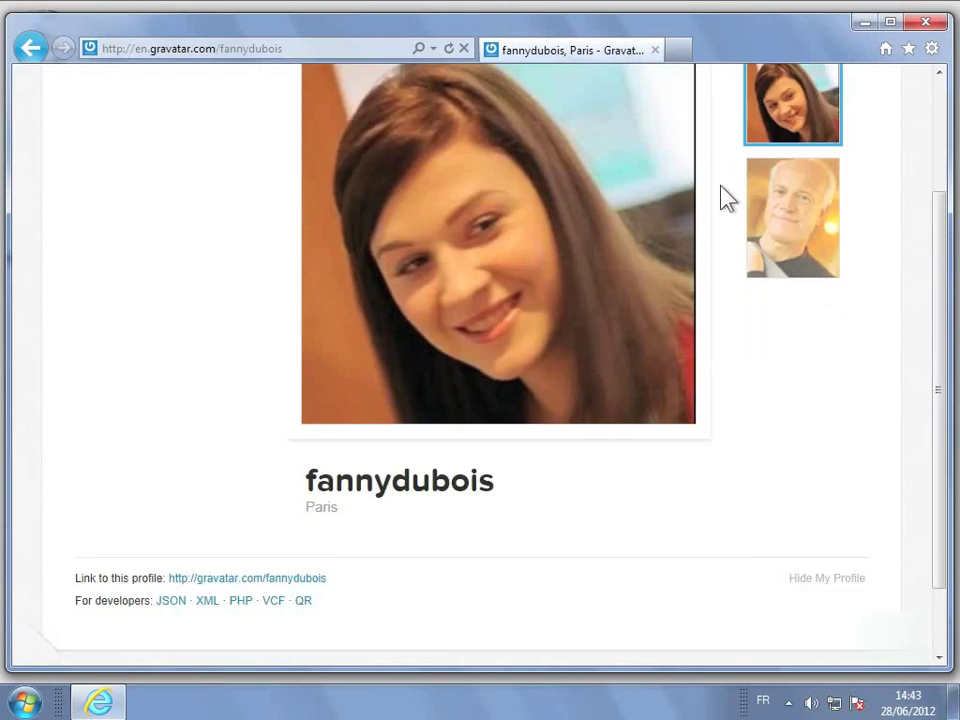